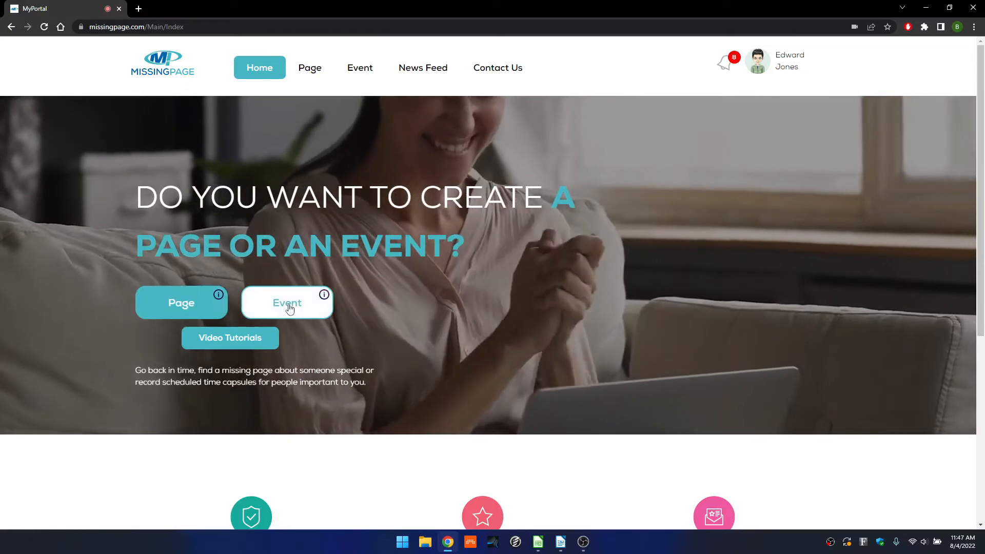
Start a new event from the home page's Event button.
click(287, 308)
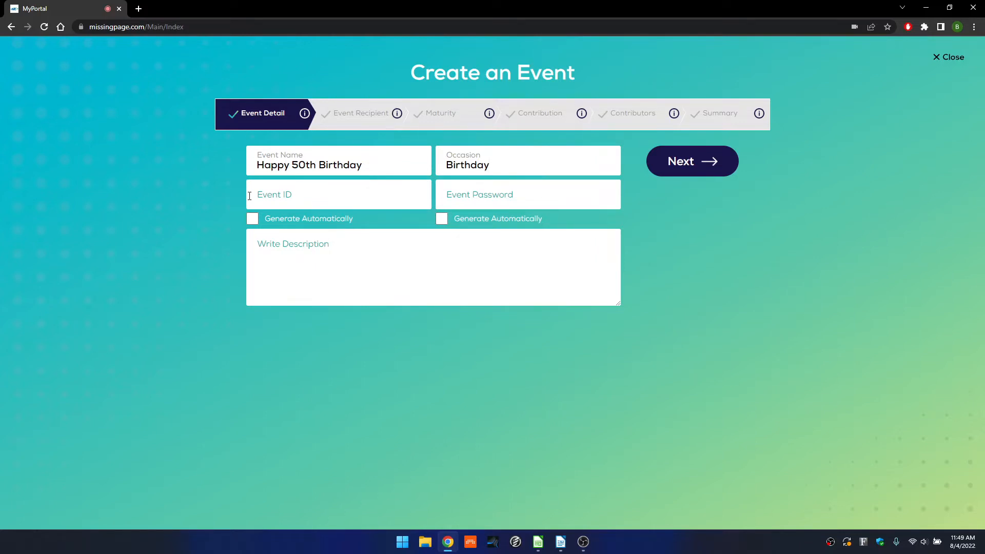
Auto-generate the event ID and password, add description 'Wishing you a very Happy Birthday!', and continue.
click(251, 219)
click(442, 219)
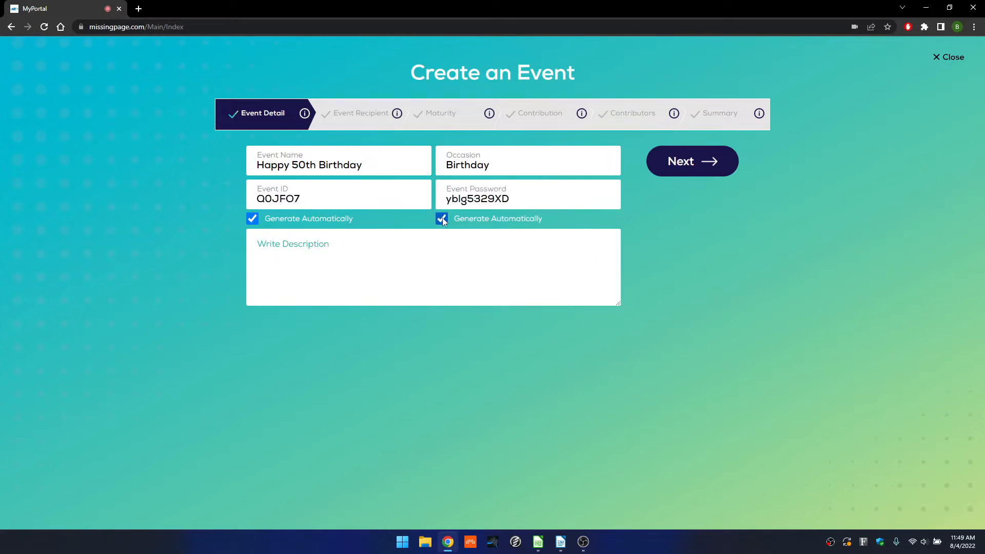
click(411, 244)
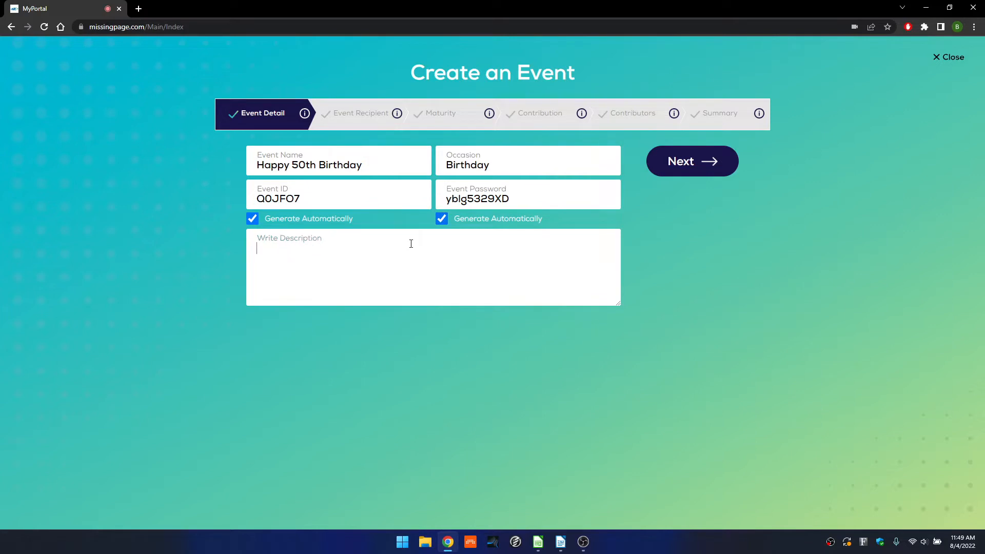
text(Wishing you a very Happy B)
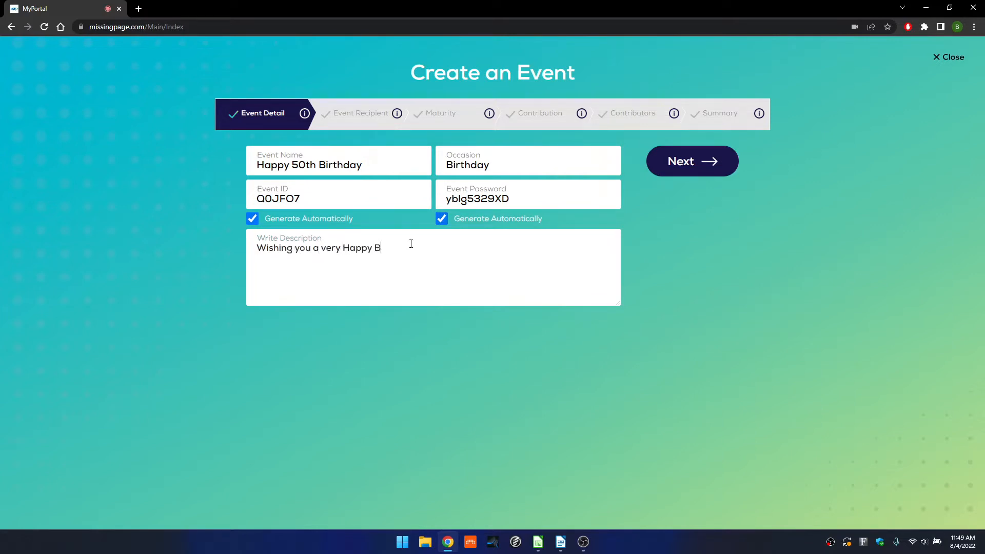
text(irthday!)
click(697, 166)
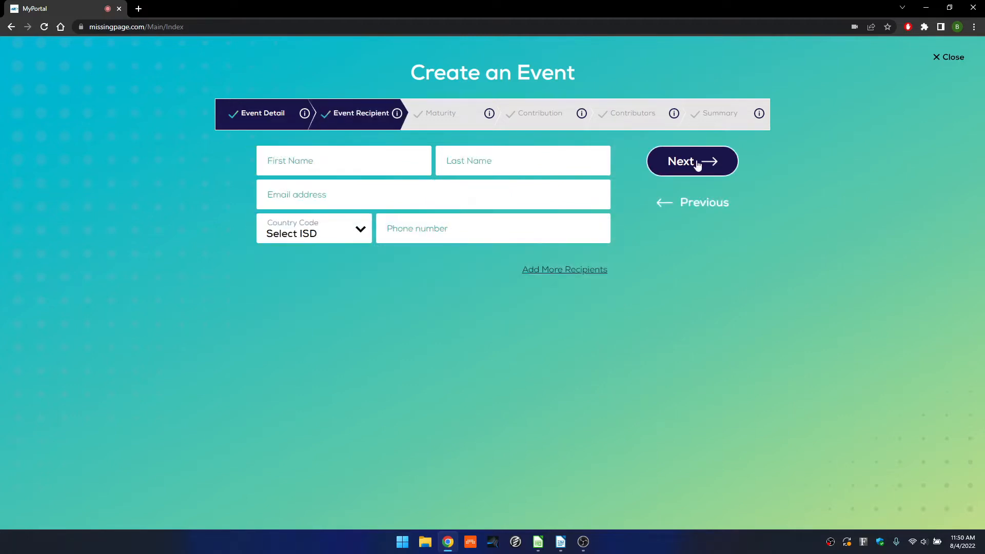
Enter the recipient's first name, last name and e-mail address, then continue to Maturity.
click(366, 159)
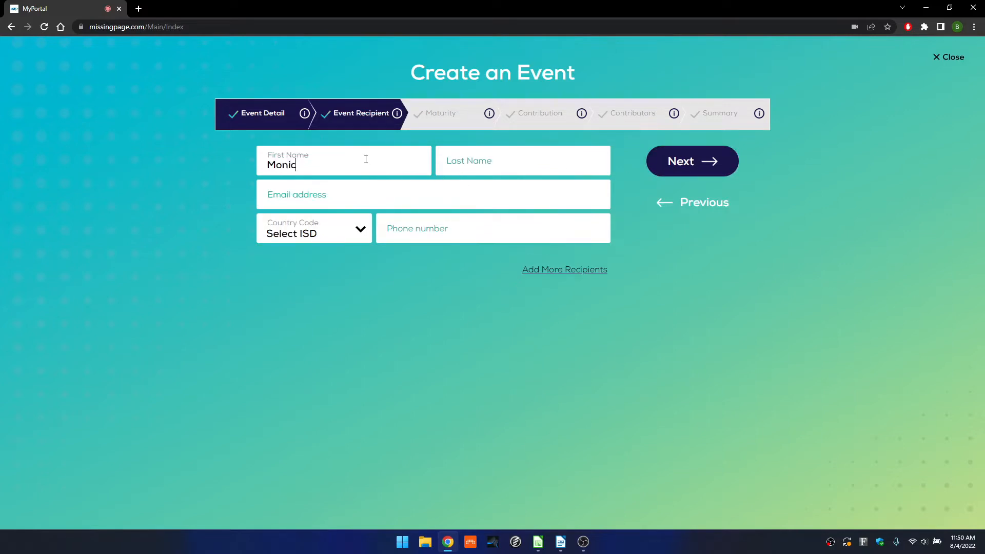
key(Tab)
key(Tab)
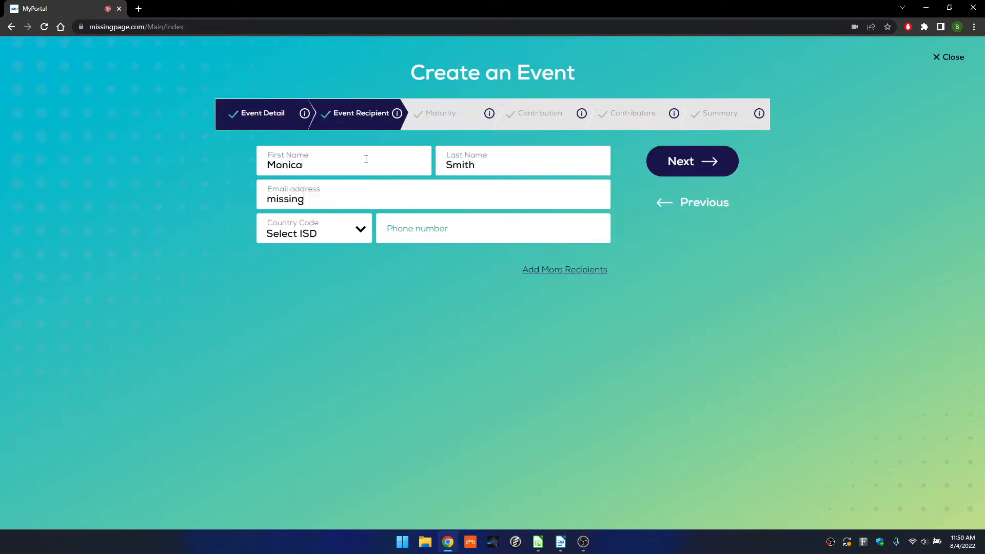
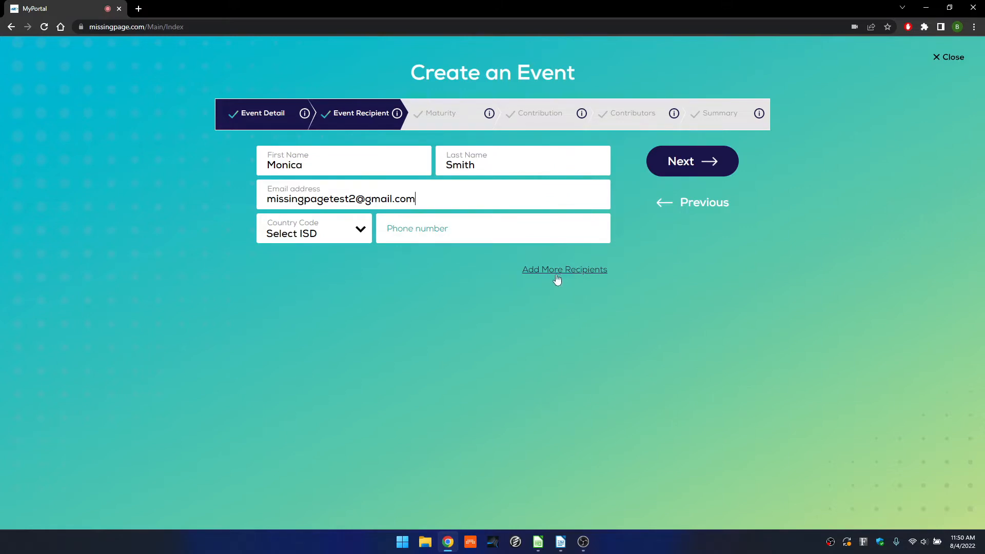
click(684, 167)
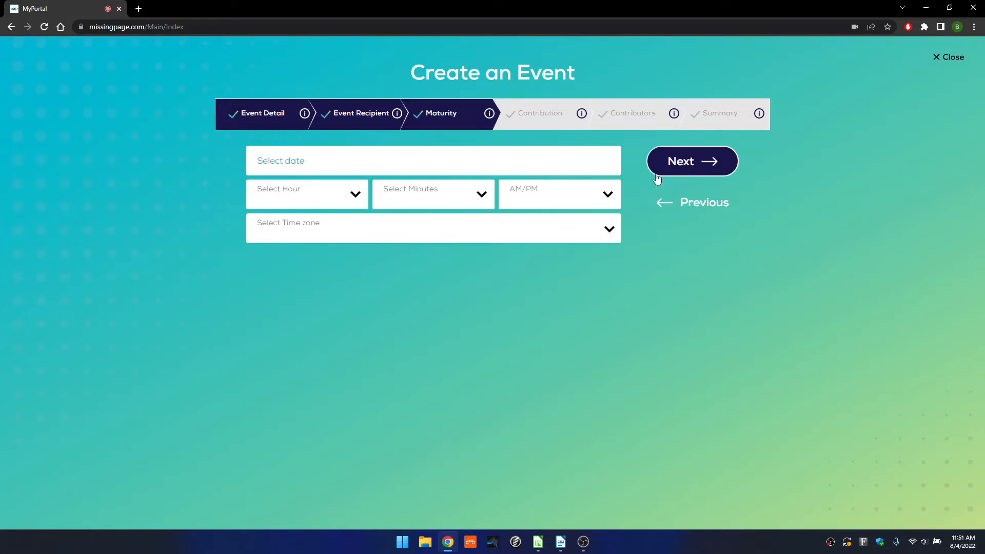
Set the maturity date to 08/04/2022 at 12:40 PM.
click(410, 162)
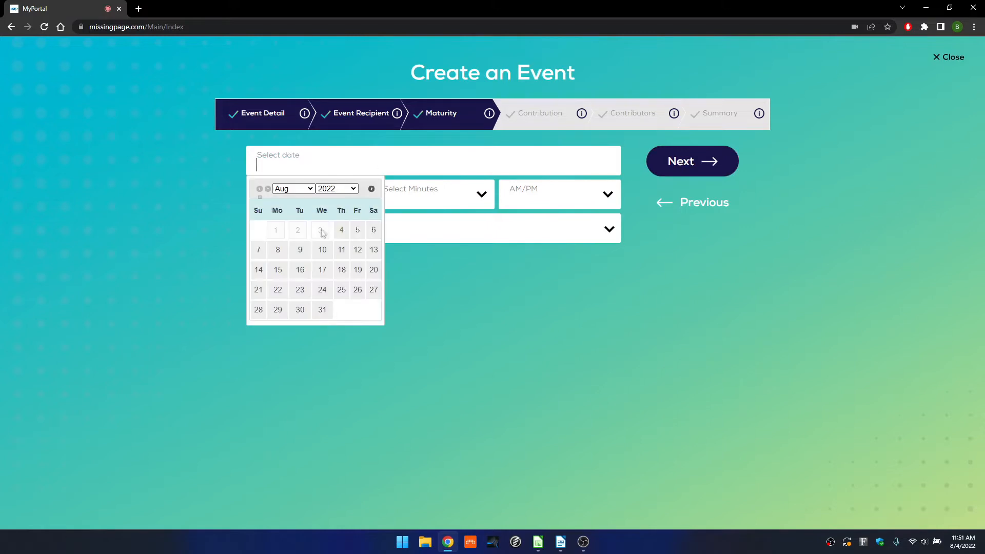
click(341, 236)
click(328, 200)
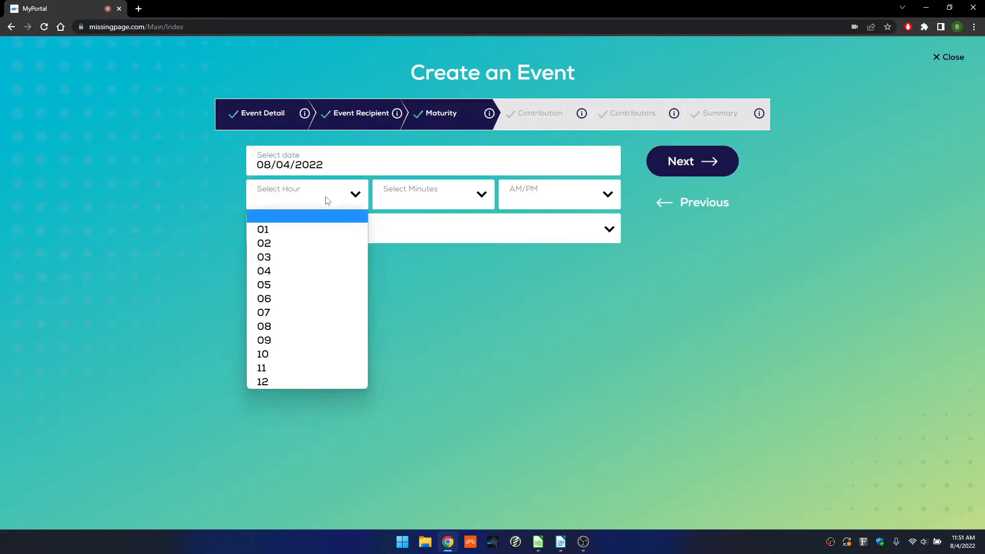
click(263, 381)
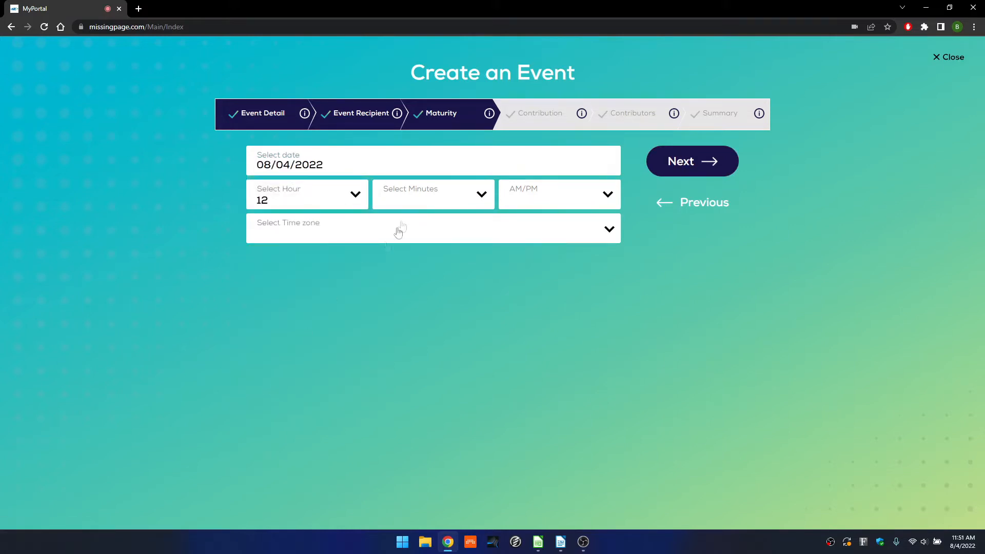
click(424, 206)
click(414, 283)
click(544, 207)
click(538, 245)
Choose the (UTC+07:00) Bangkok time zone and continue to contribution settings.
click(501, 237)
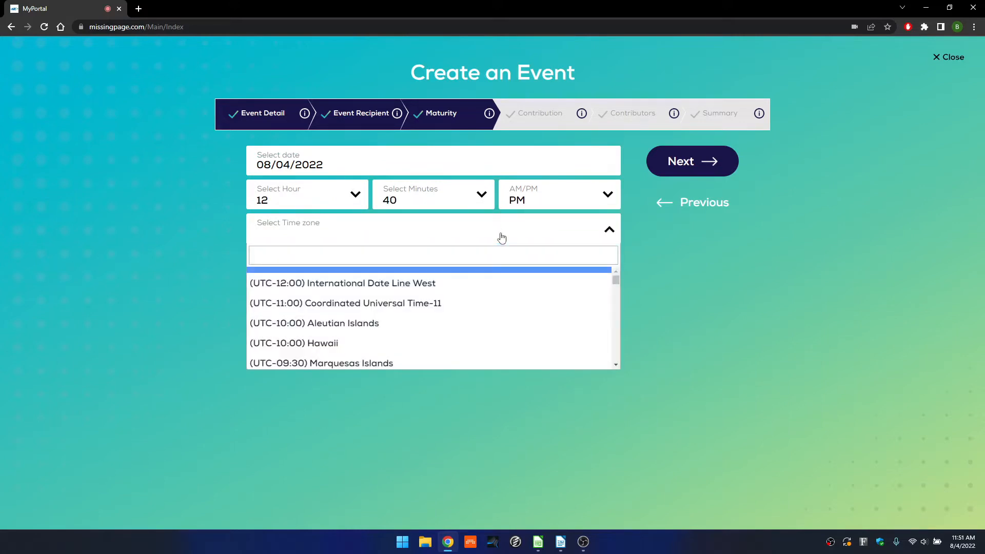
text(Bang)
key(Return)
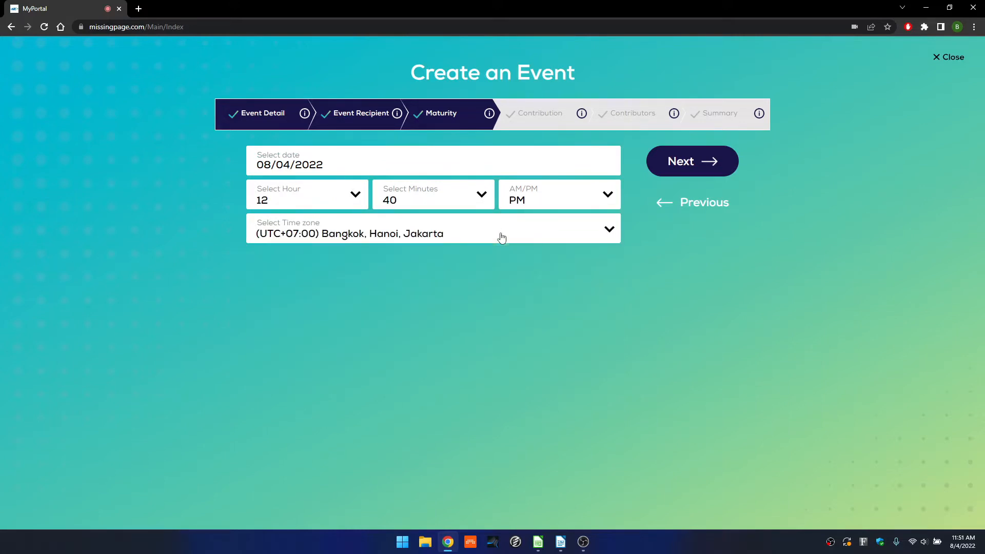
click(683, 161)
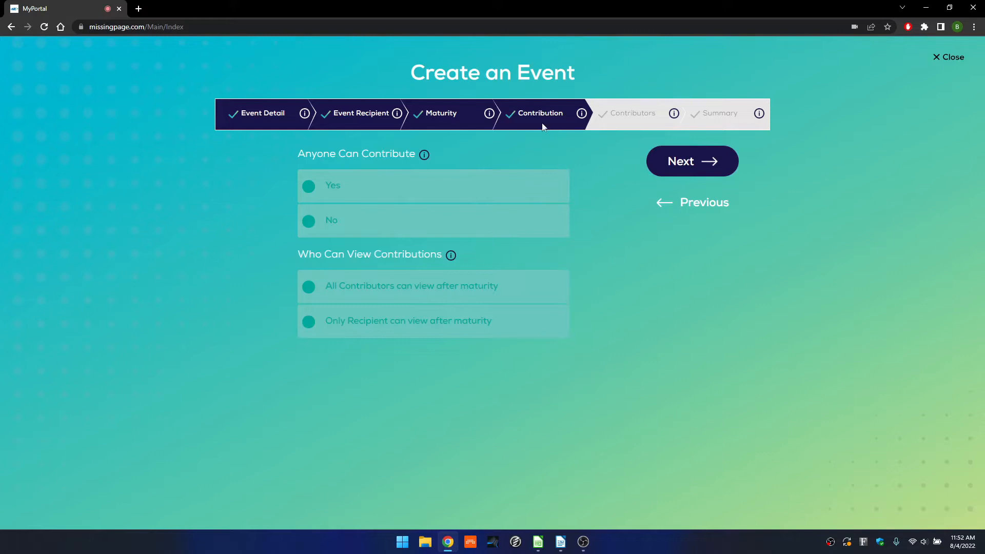
Set Anyone Can Contribute to Yes and 'All Contributors can view after maturity', then continue.
click(343, 188)
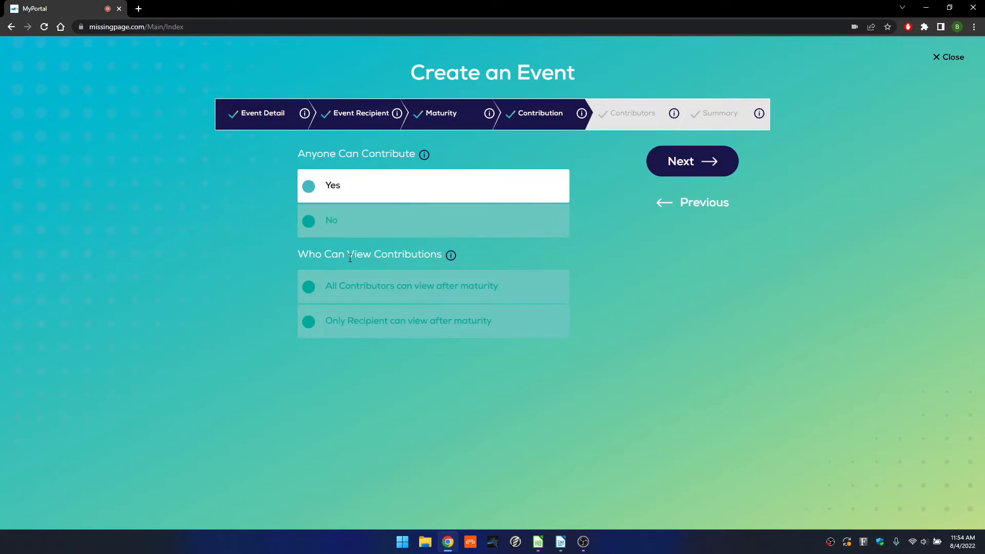
click(370, 289)
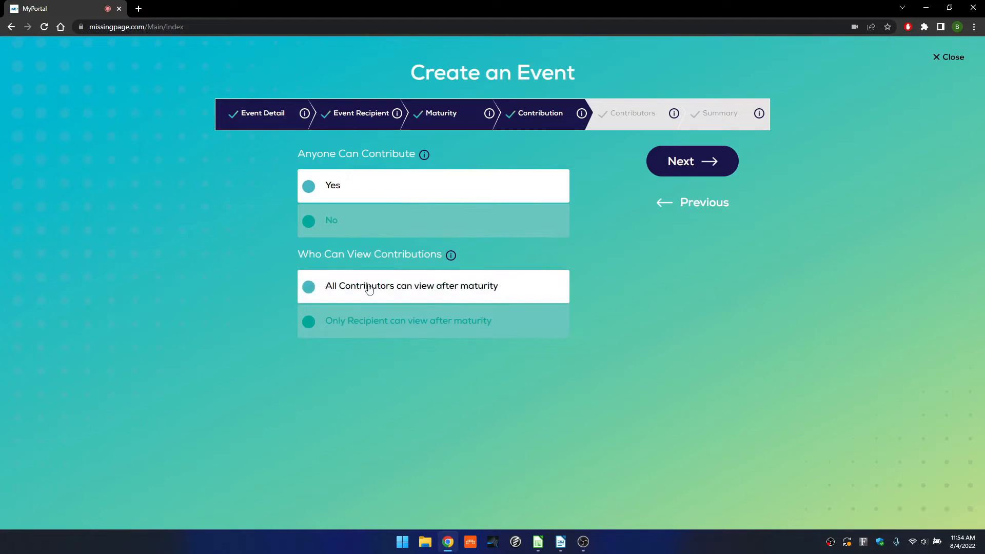
click(693, 161)
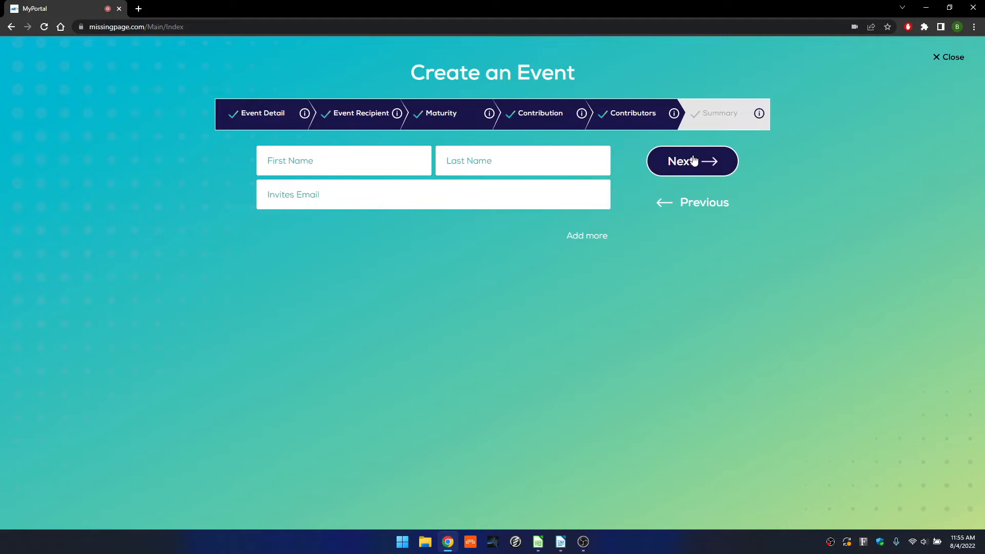
Enter the contributor's first name, last name and invite e-mail, then proceed to the Summary.
click(381, 161)
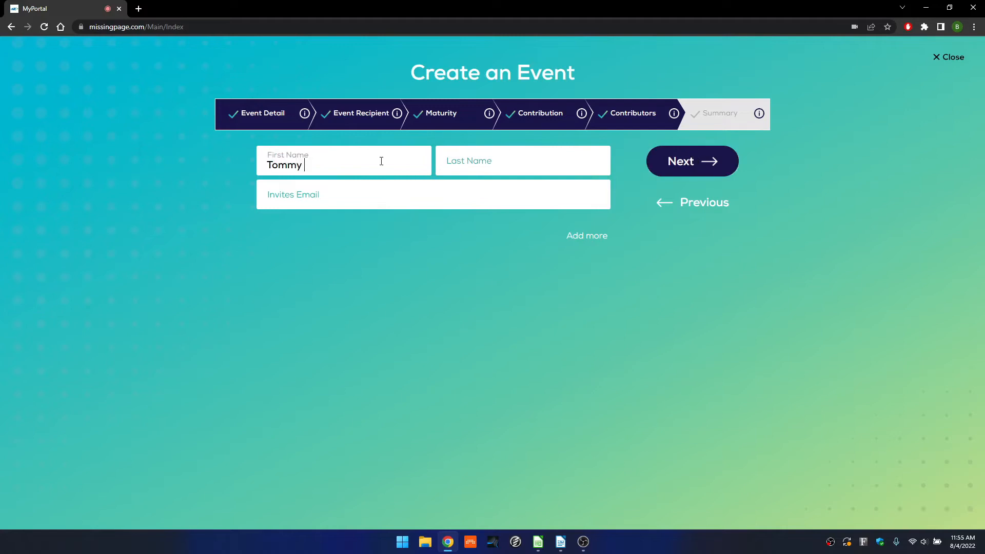
key(Tab)
key(Tab)
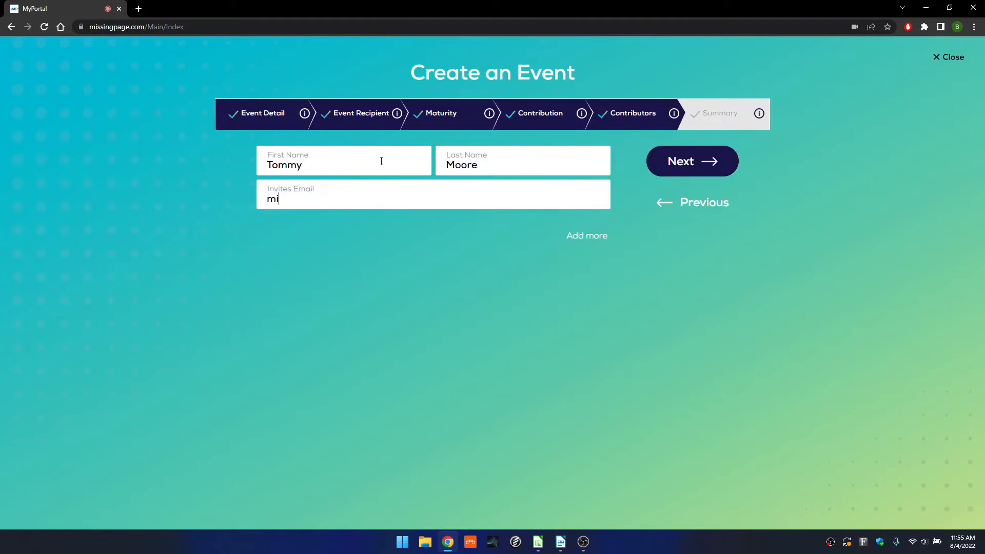
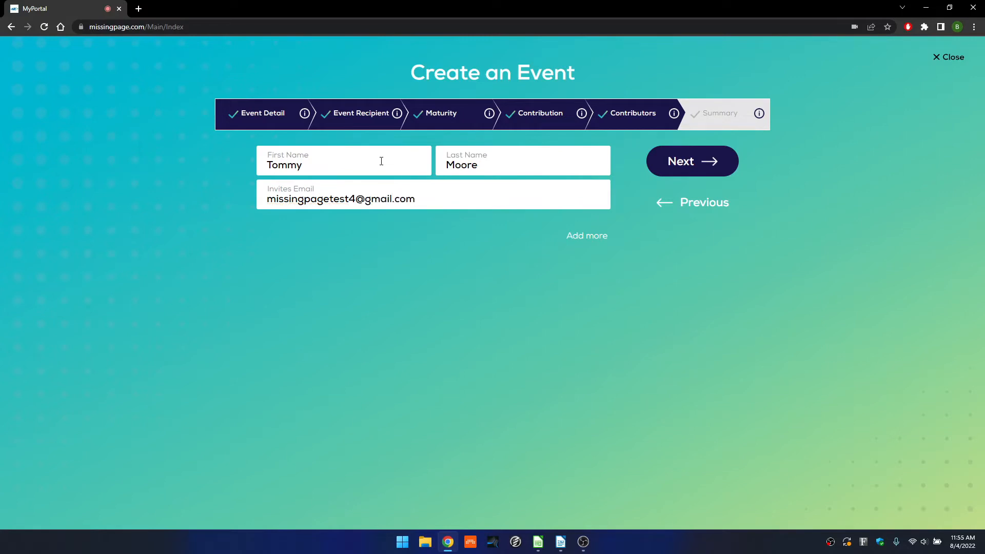
click(680, 160)
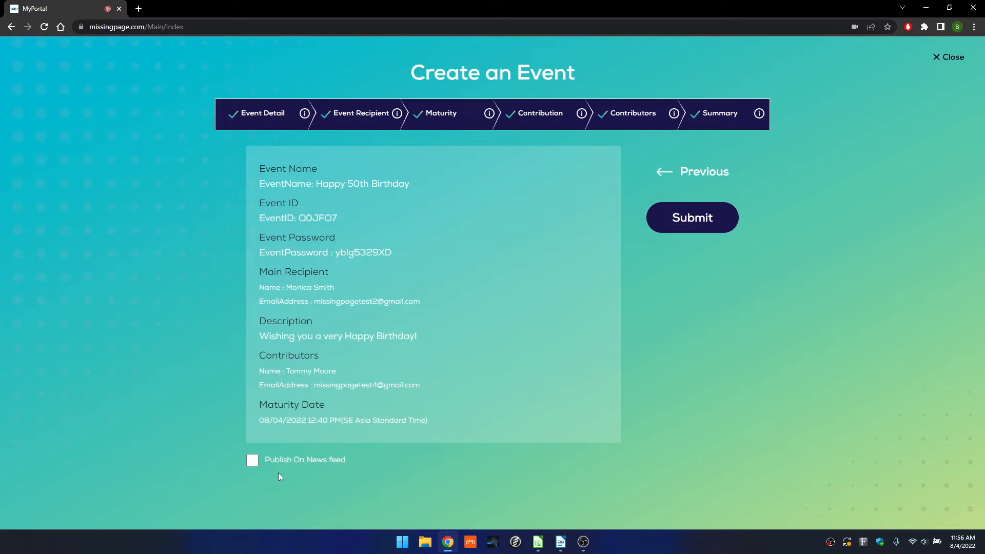
Submit the Happy 50th Birthday event and acknowledge the 'Successfully saved.' message.
click(692, 220)
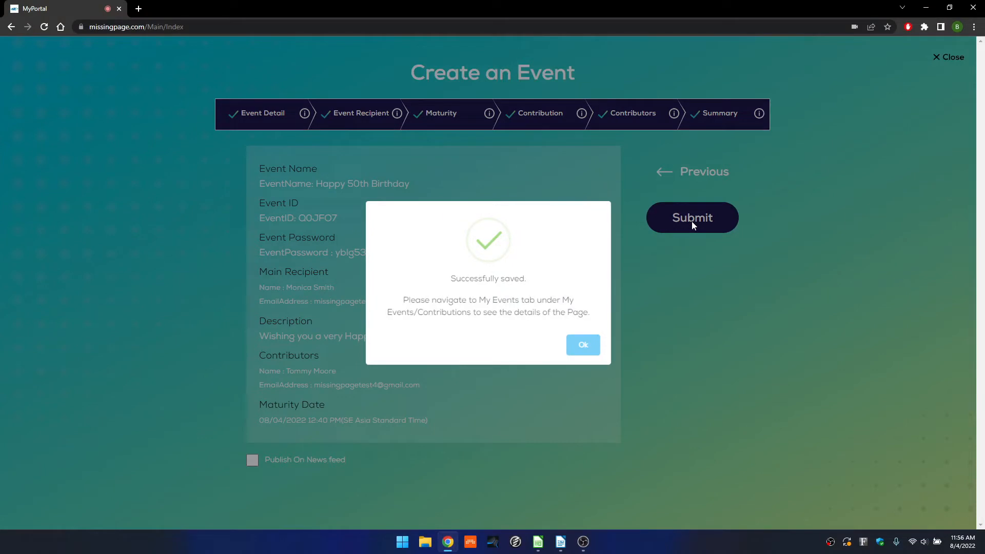
click(574, 353)
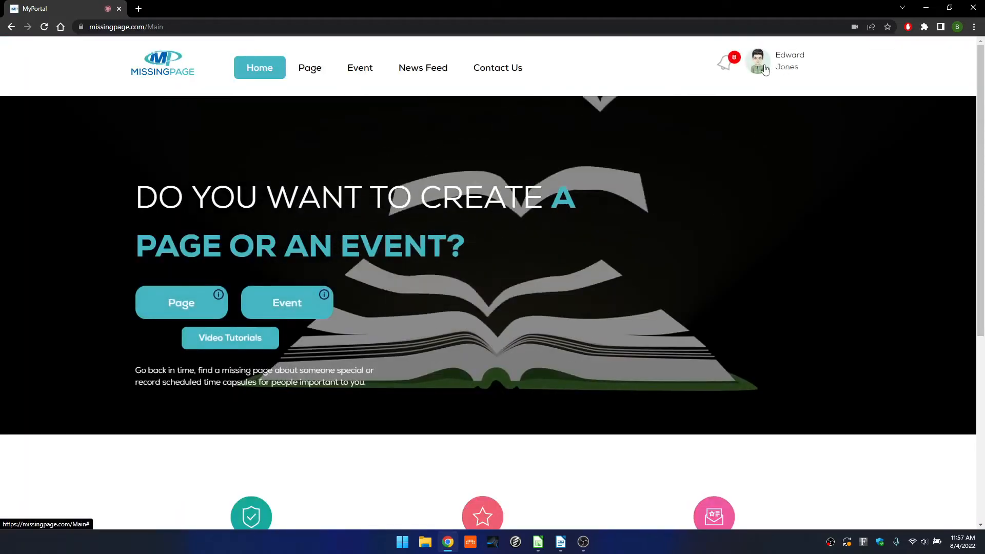
Open My Events from the profile menu to check the new event is Active.
click(788, 69)
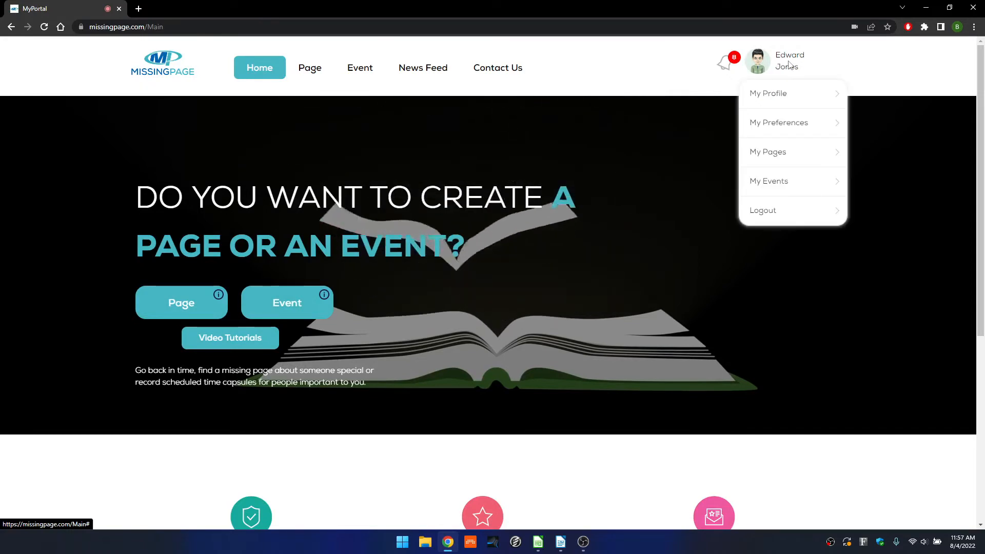
click(764, 189)
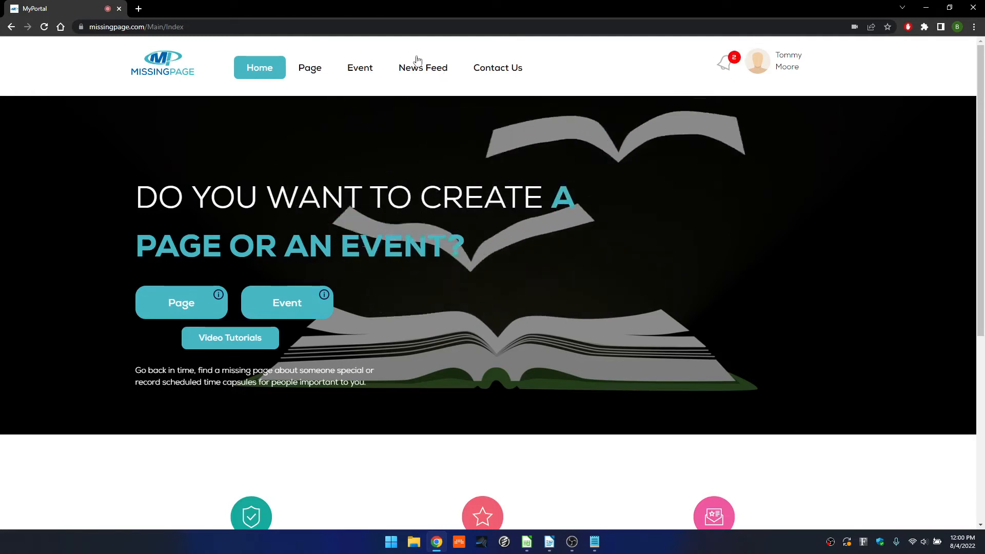
Join the event as a contributor by pasting its event ID and password.
click(360, 71)
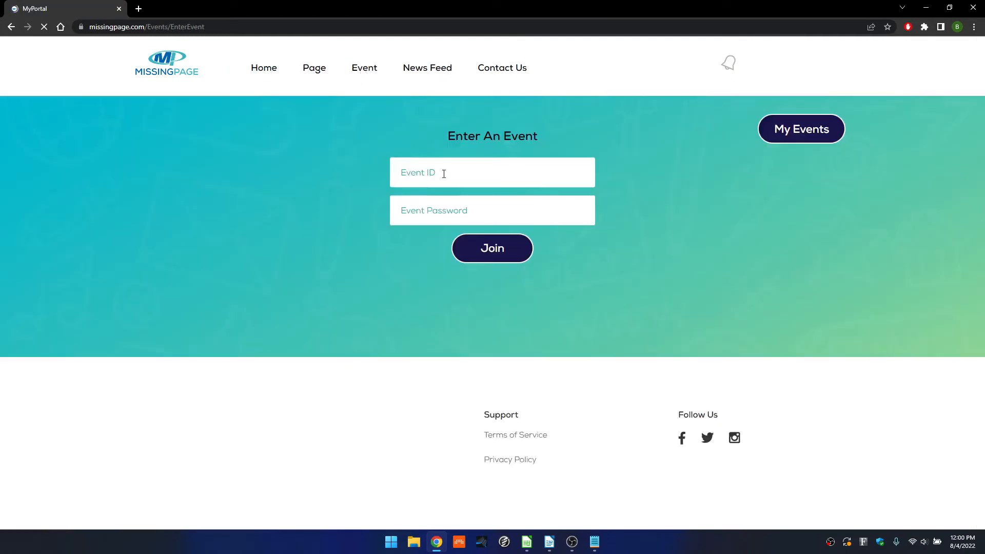
click(445, 174)
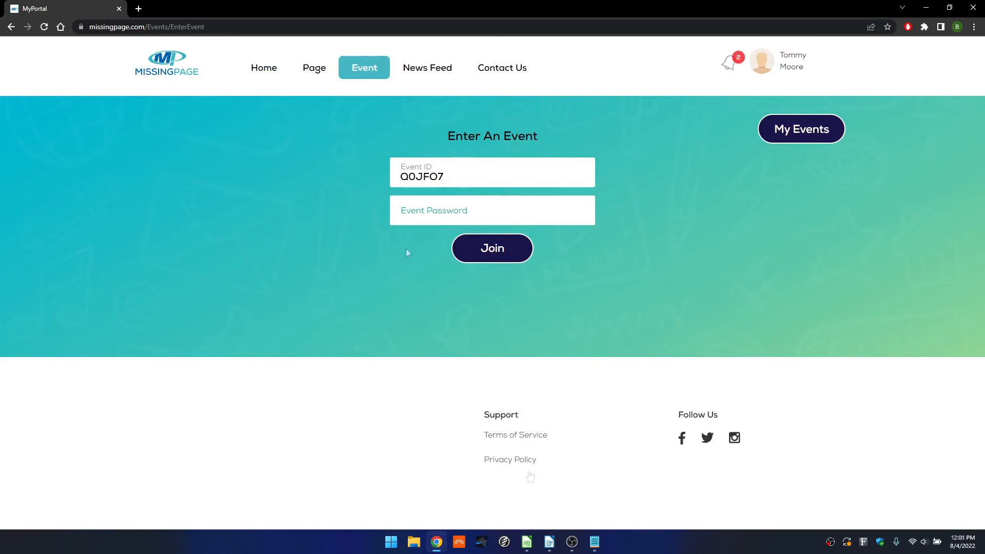
click(425, 216)
key(ctrl+v)
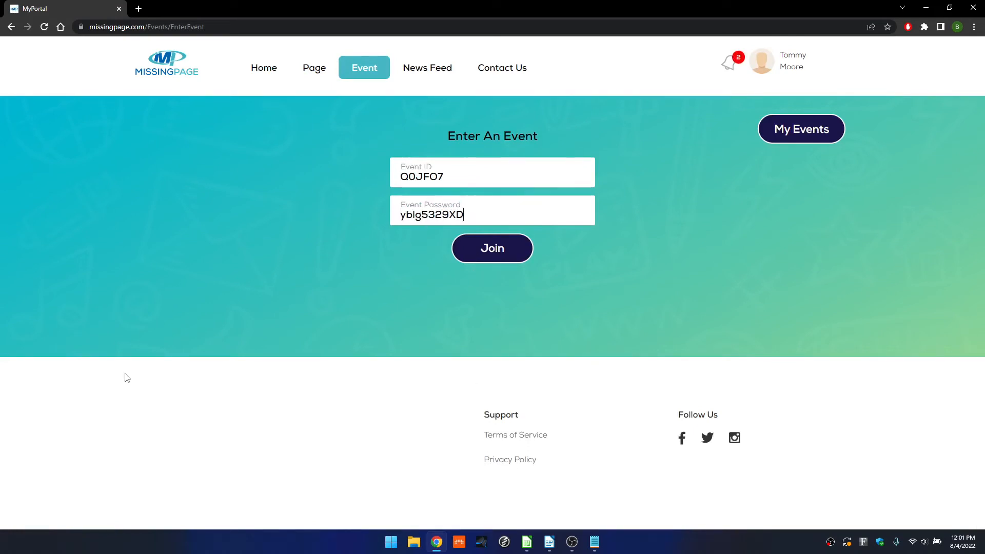
click(494, 250)
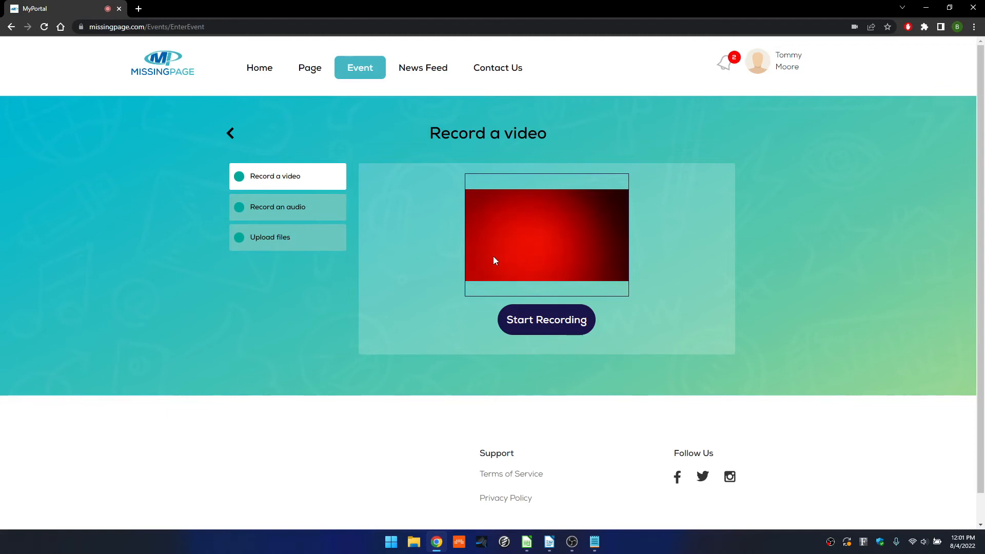
Upload Happy Birthday!.pdf from the Desktop to the event.
click(264, 240)
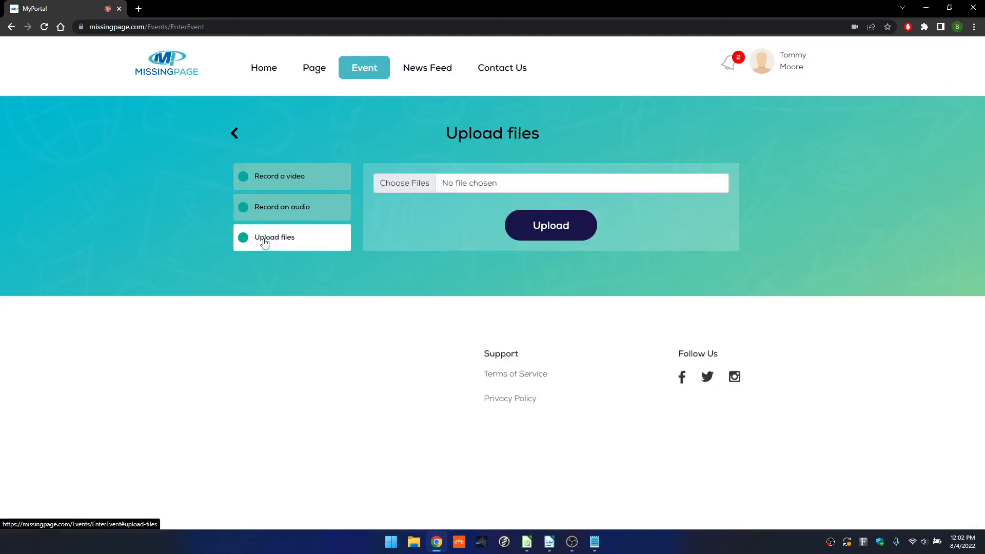
click(395, 183)
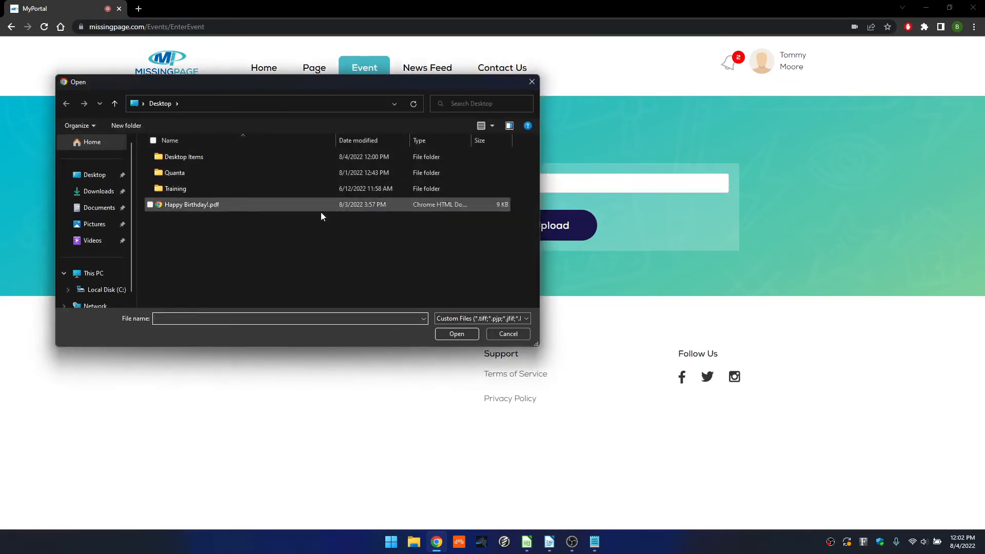
click(180, 207)
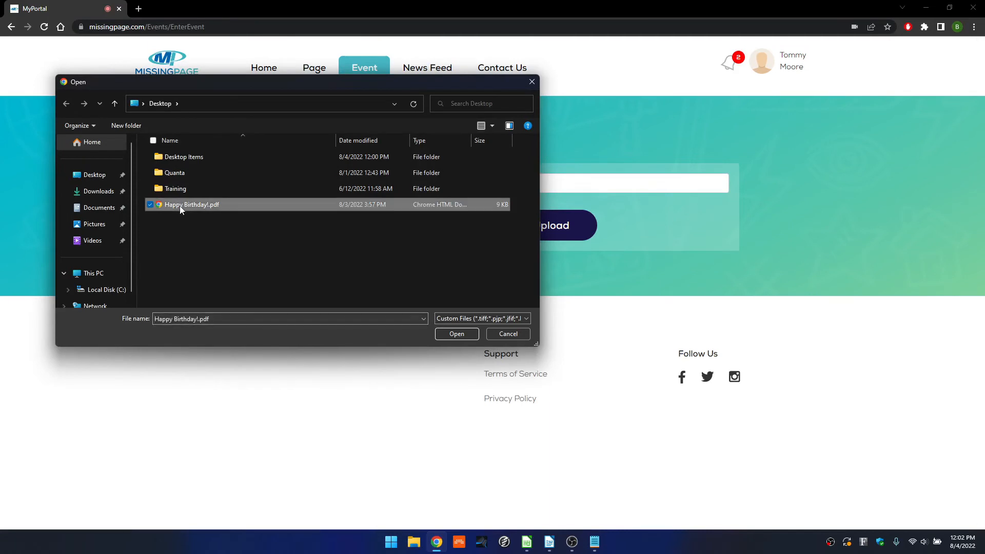
click(457, 334)
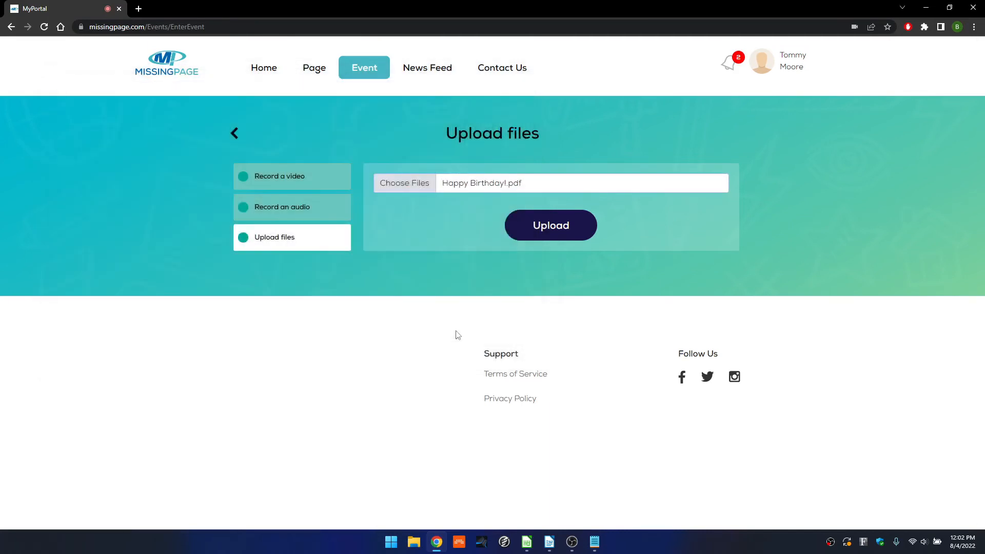
click(548, 227)
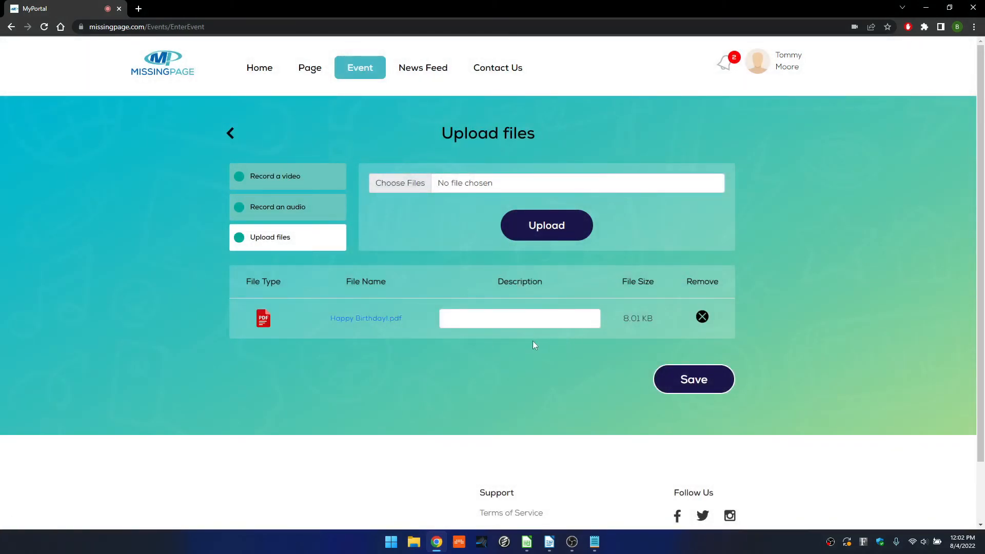
Describe the PDF as 'Happy 50th Birthday' and save the contribution.
click(478, 321)
text(Happy 50th Birthday)
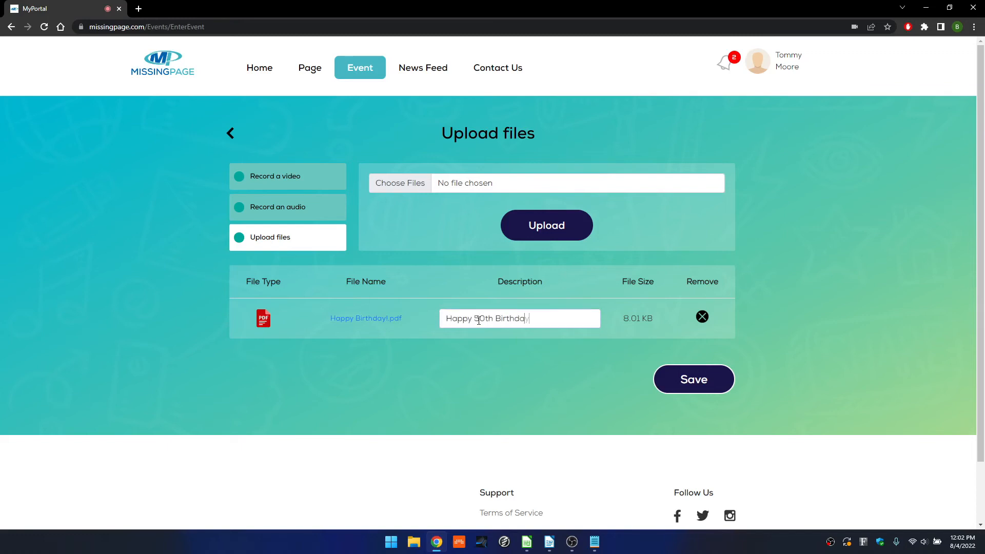
click(676, 380)
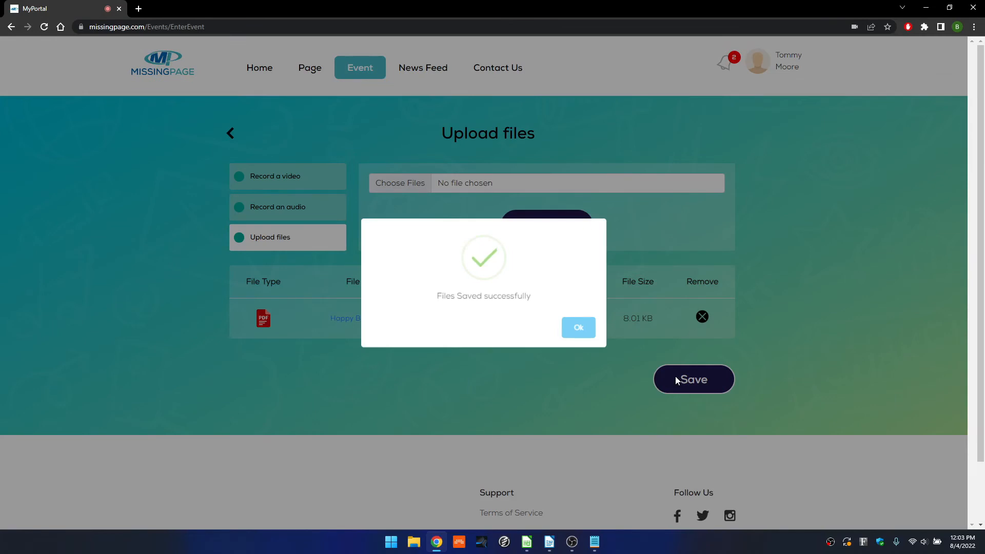
click(576, 329)
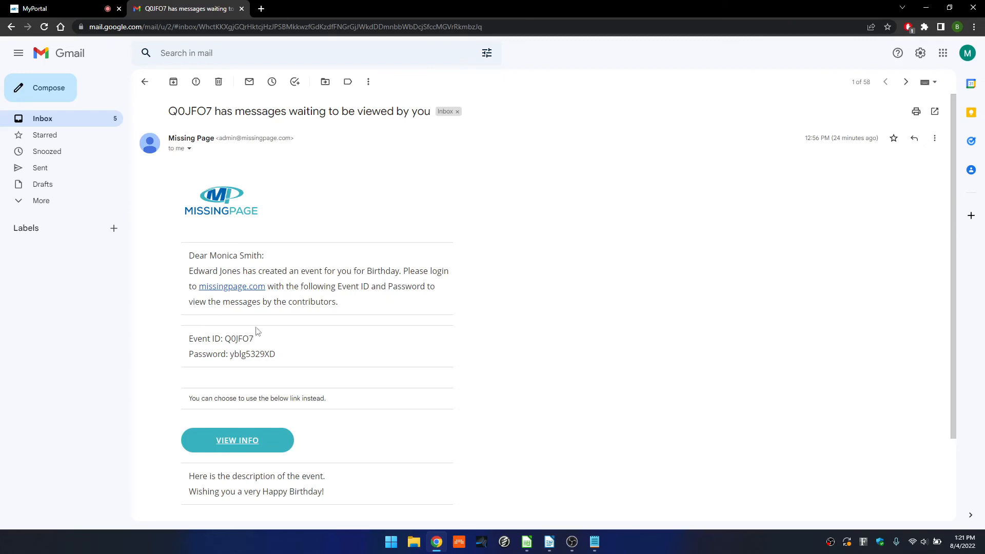
Join the Happy 50th Birthday event from the email's VIEW INFO link and list its contributions.
click(235, 442)
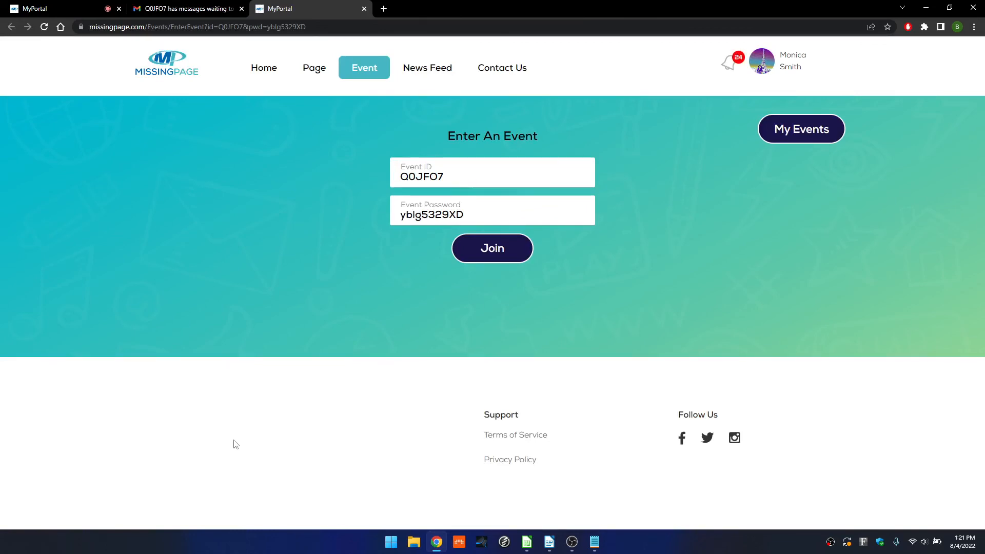
click(481, 251)
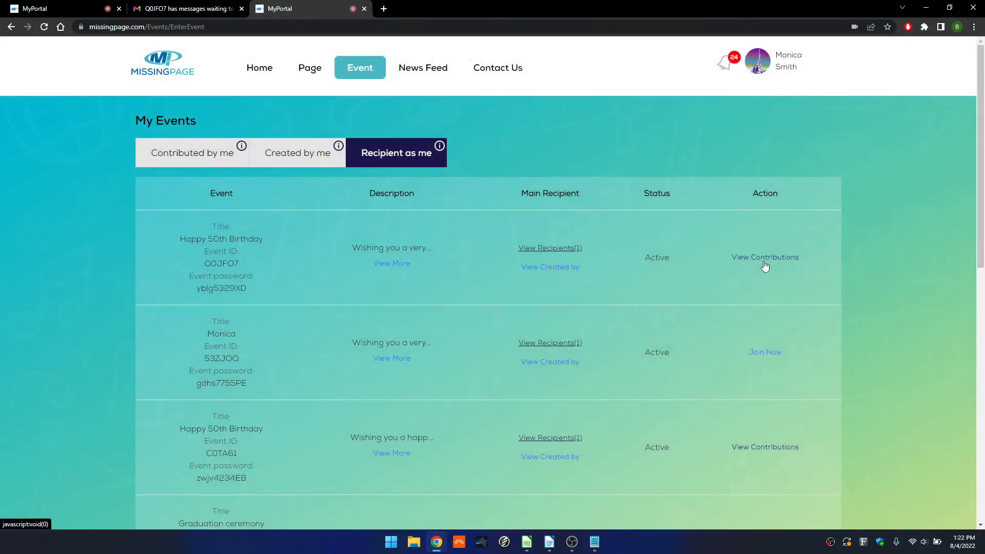
click(764, 260)
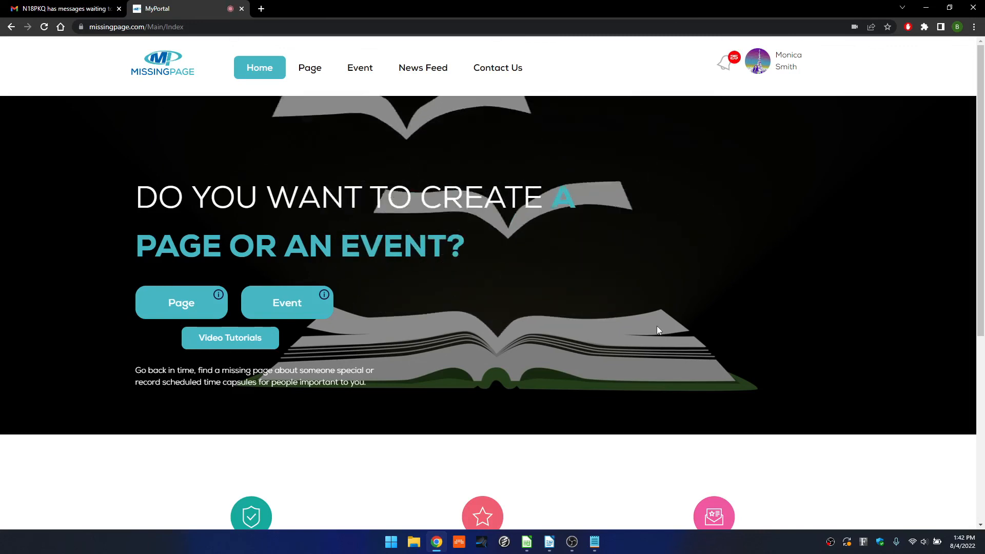
In My Events filtered to Recipient as me, join the newest Happy 50th Birthday event.
click(773, 71)
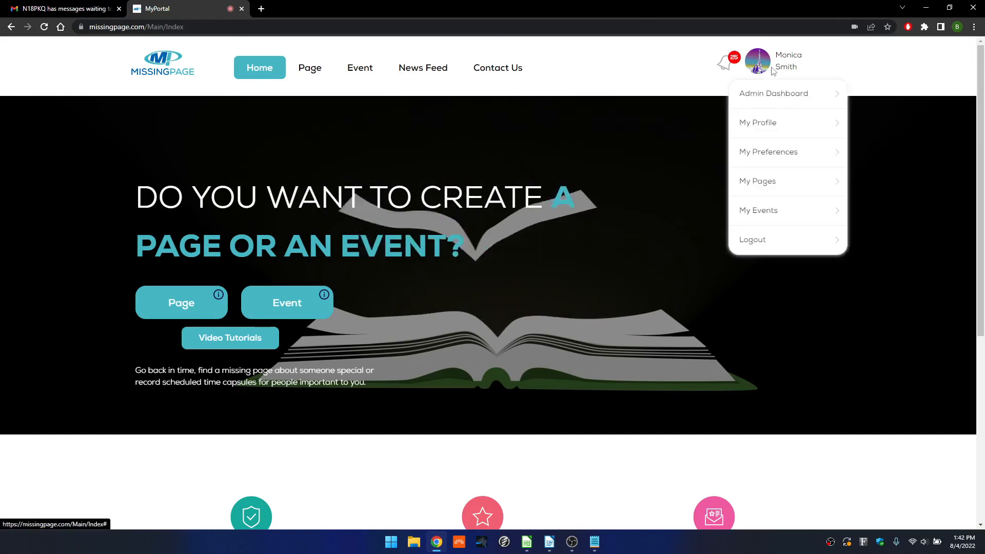
click(774, 214)
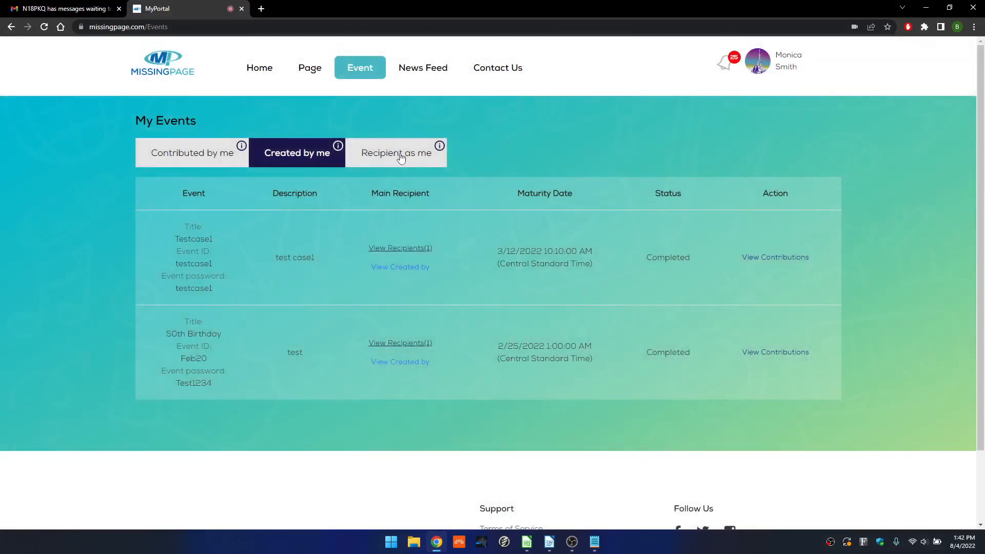
click(401, 156)
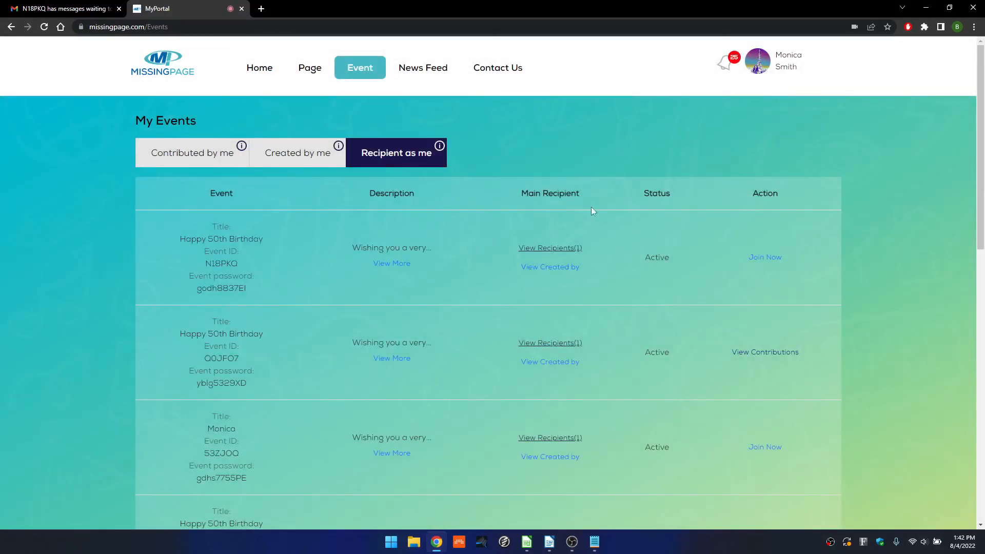
click(763, 259)
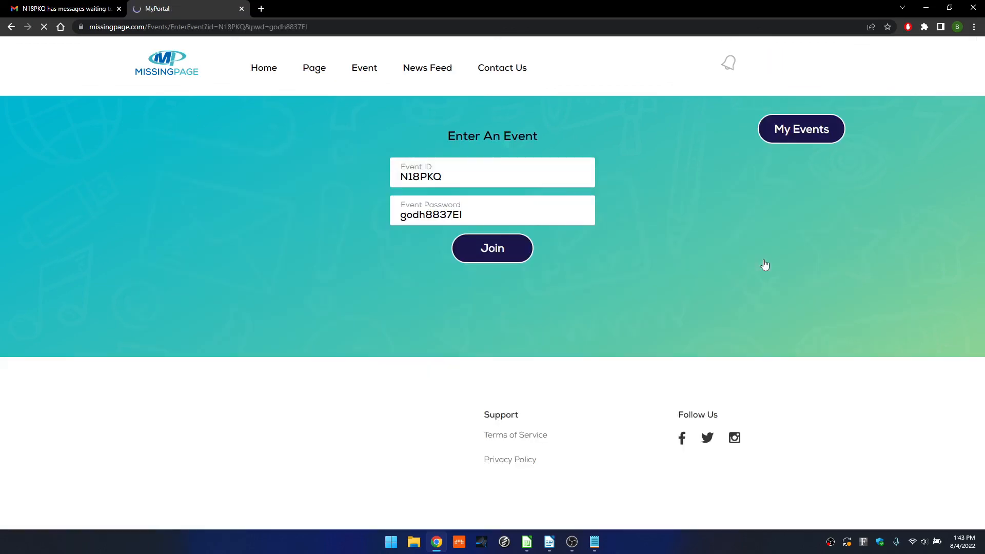
click(492, 249)
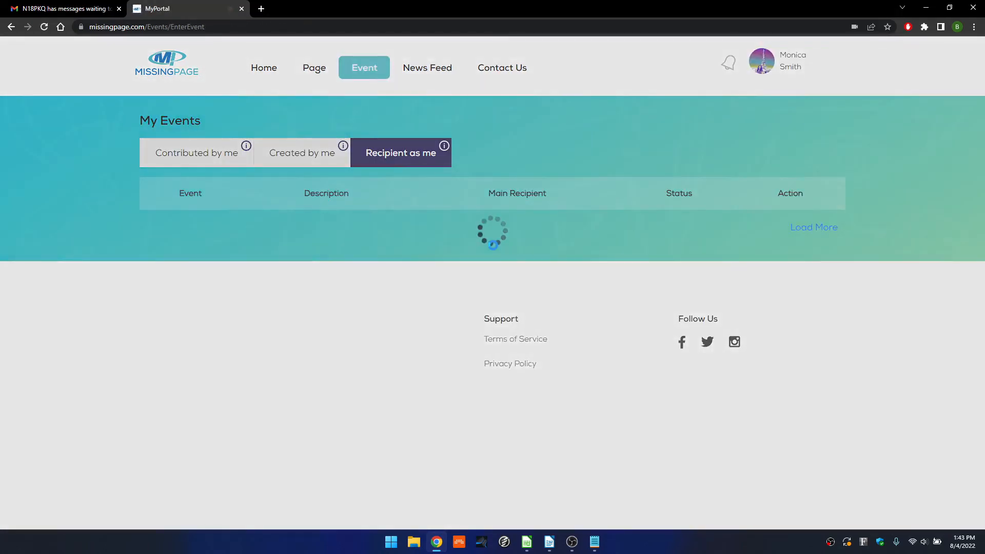